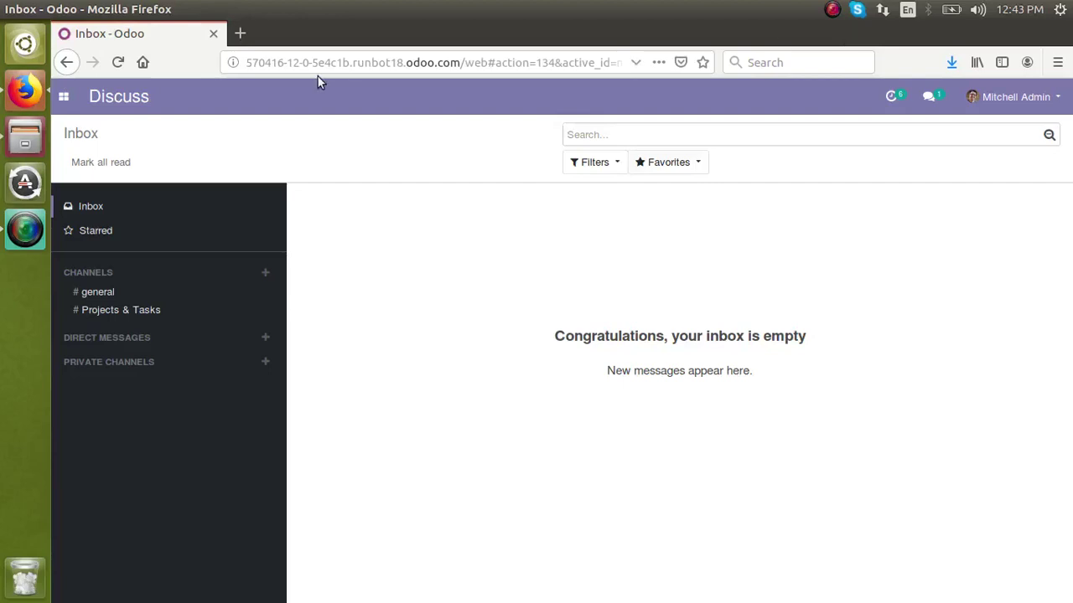
# Leave the Discuss inbox and go to the Manufacturing app's Work Centers Overview
pyautogui.click(60, 98)
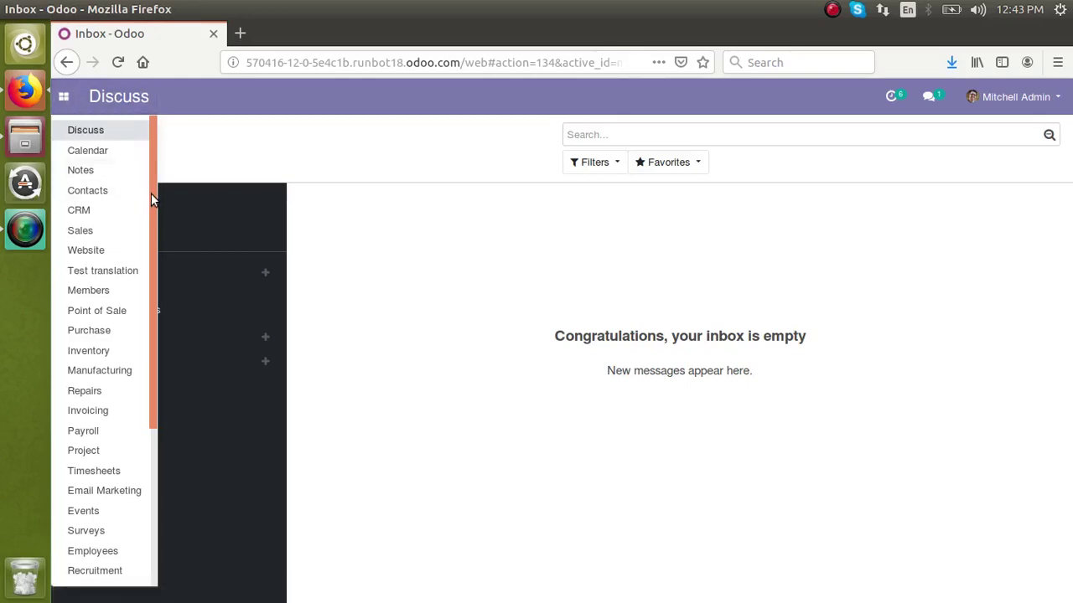
pyautogui.scroll(-1, 151, 206)
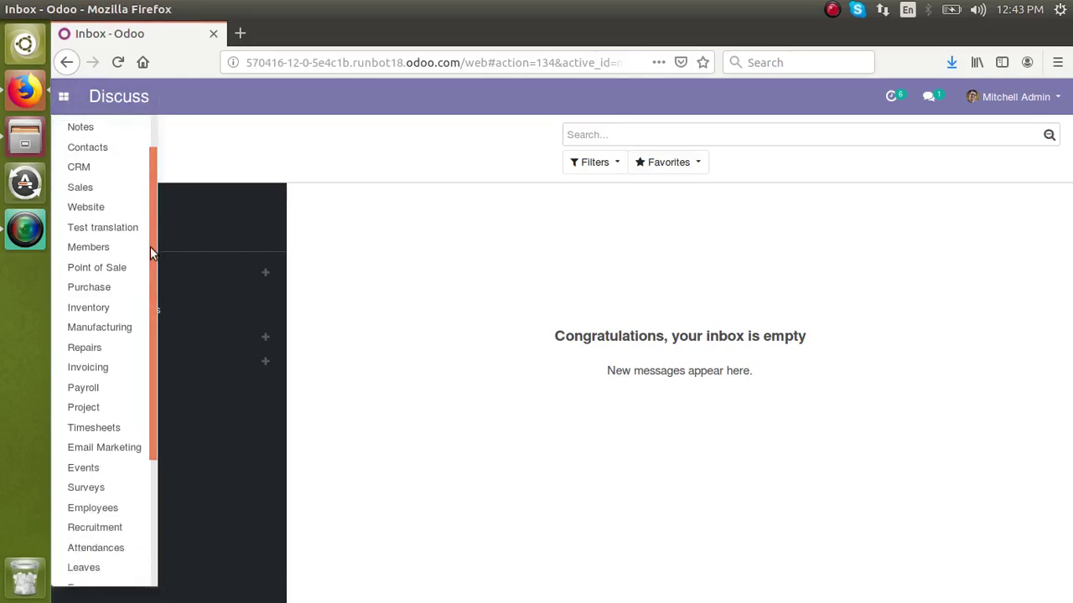
pyautogui.click(127, 330)
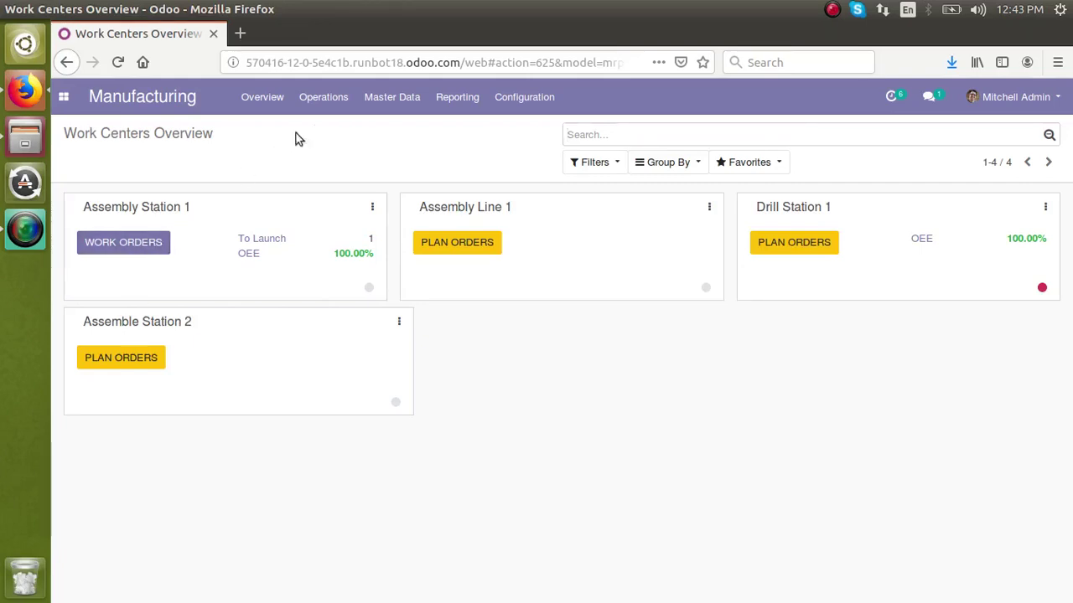
# Start a new manufacturing order from Operations > Manufacturing Orders
pyautogui.click(329, 113)
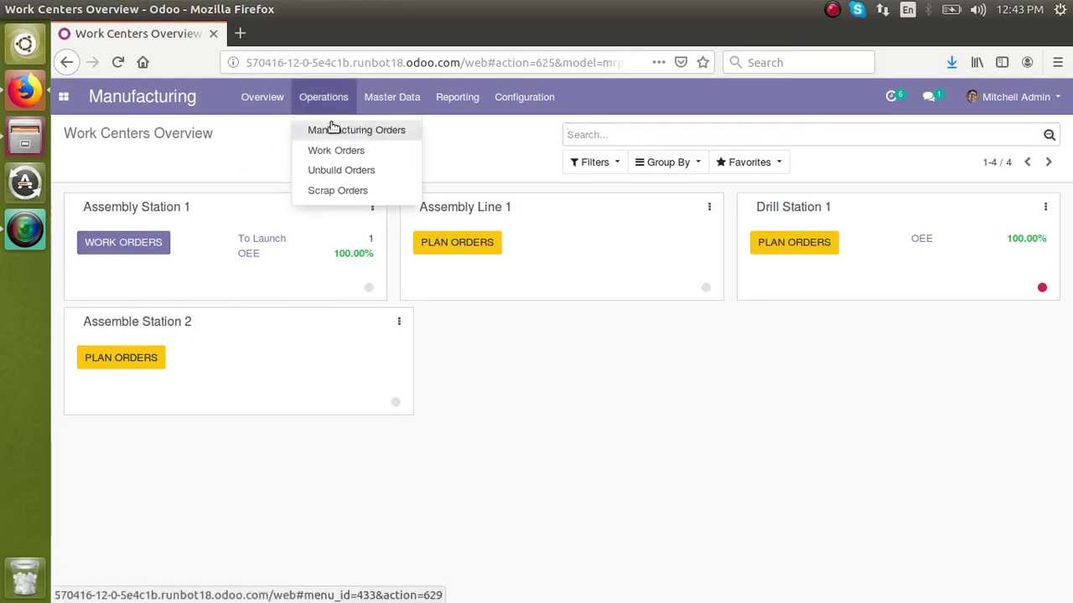
pyautogui.click(332, 126)
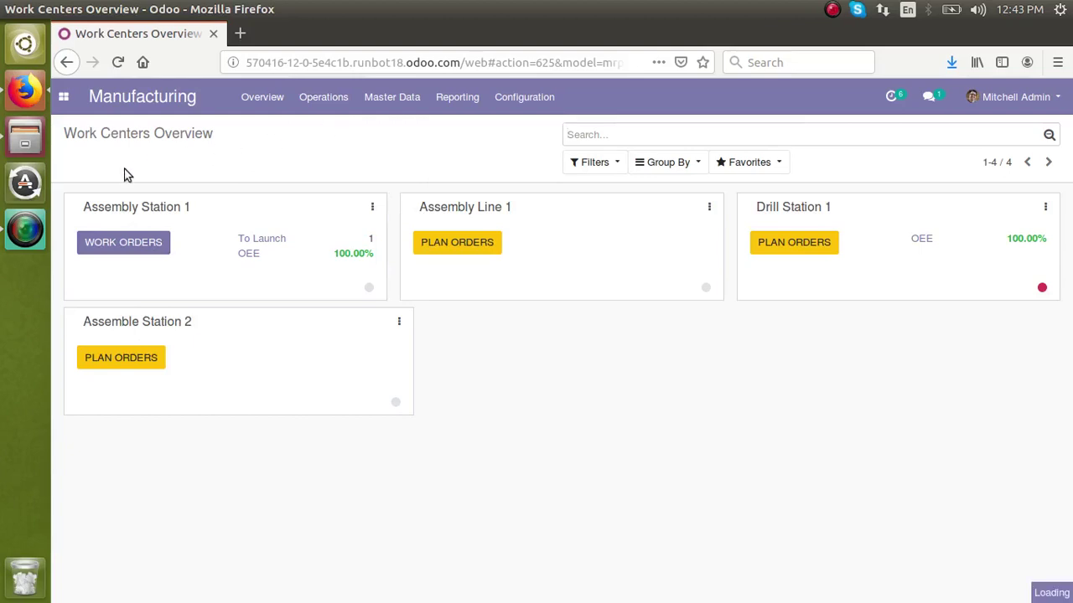
pyautogui.click(84, 167)
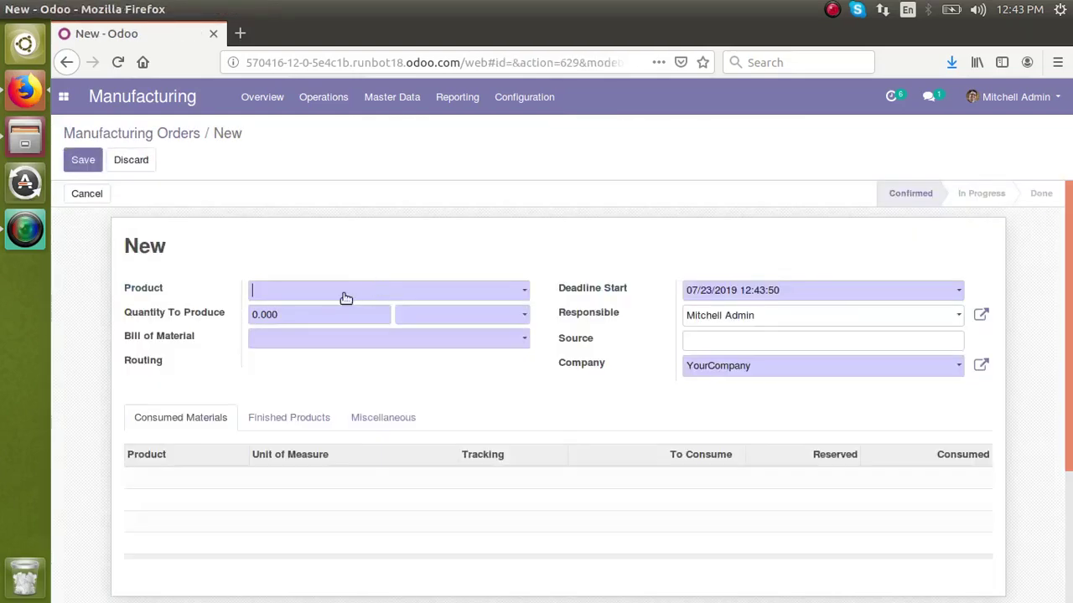
# Set the product to [FURN_7023] Wood Panel with quantity 6, and save the order
pyautogui.click(345, 300)
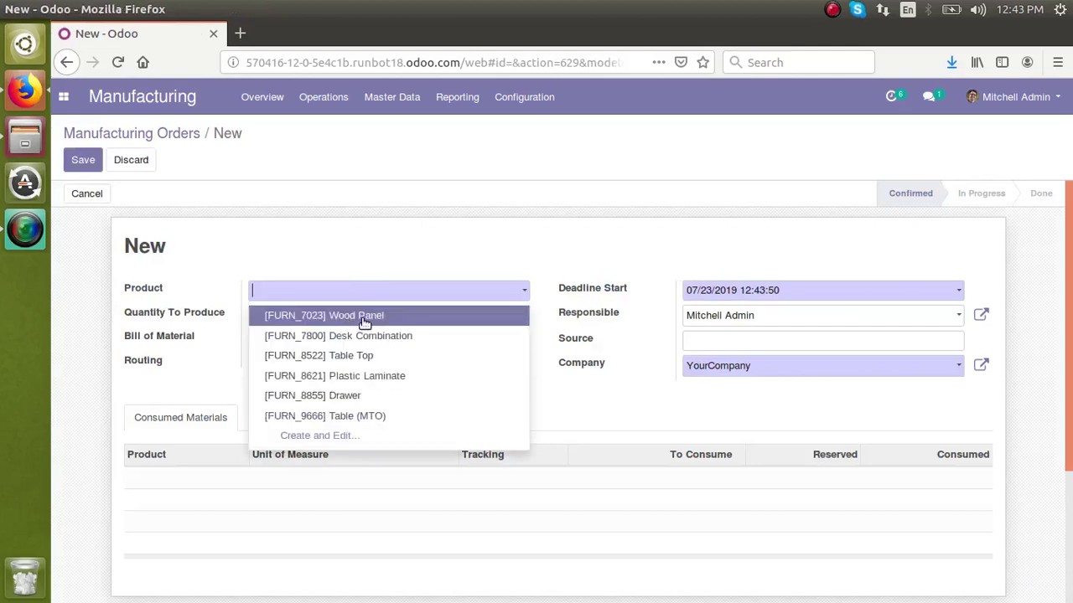
pyautogui.click(361, 317)
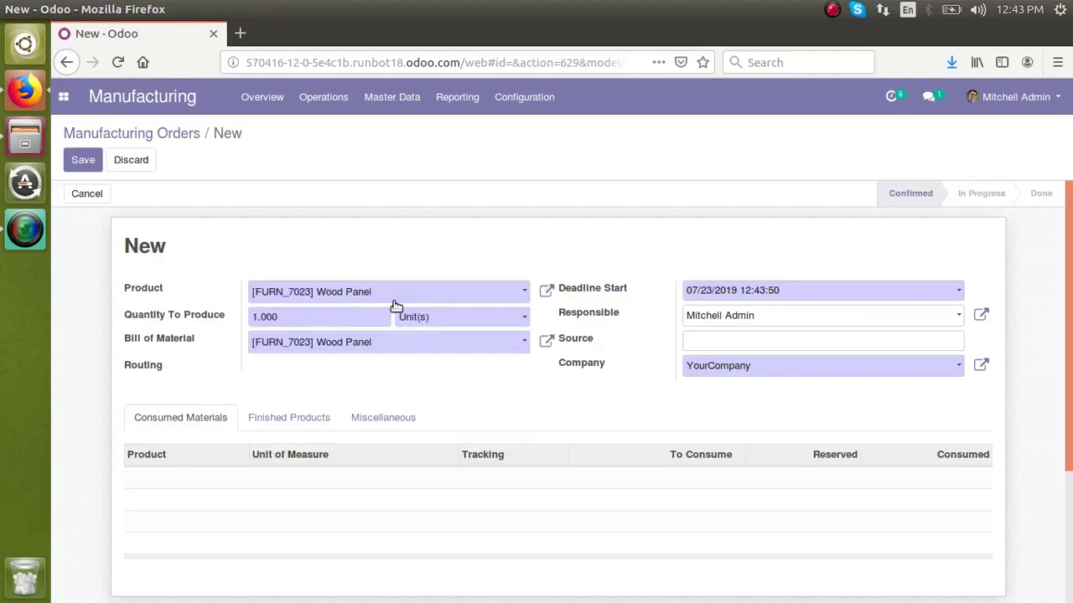
pyautogui.doubleClick(232, 243)
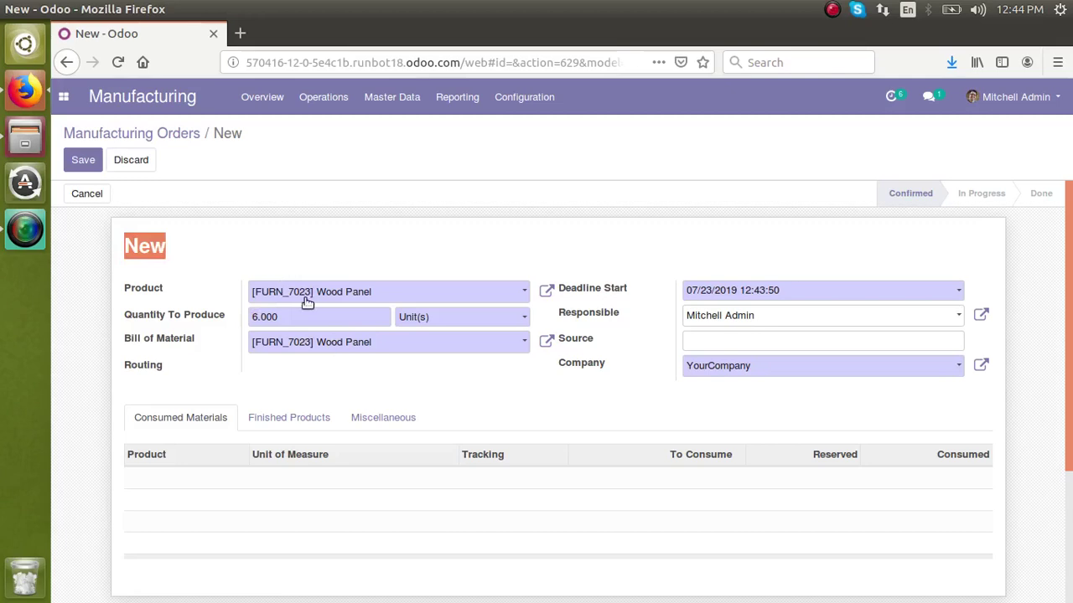
pyautogui.click(96, 163)
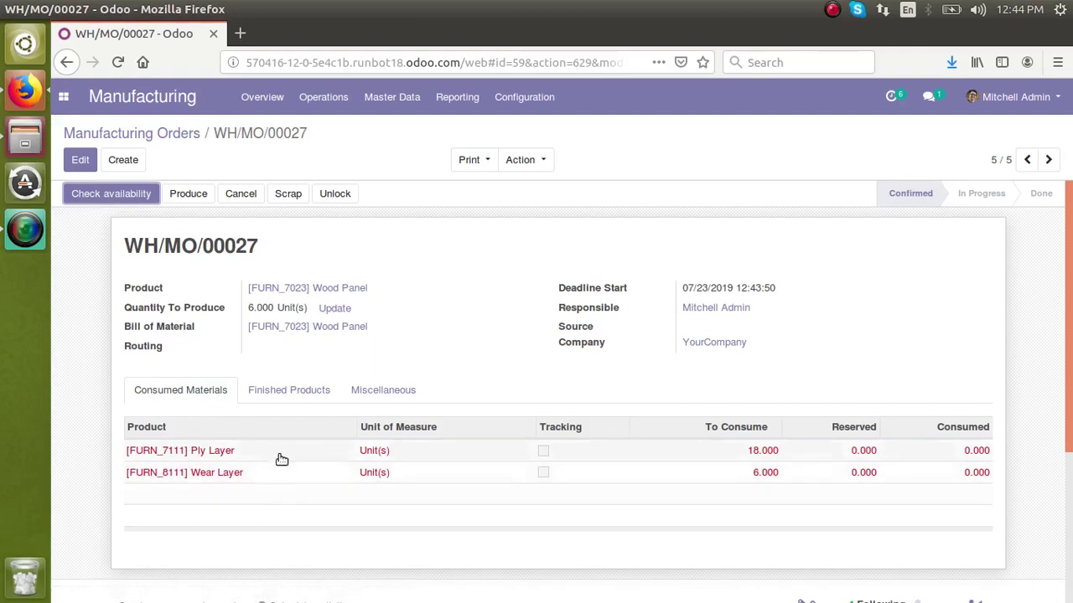
# Reserve the order's components, then record a production batch of 3 Wood Panels
pyautogui.click(134, 200)
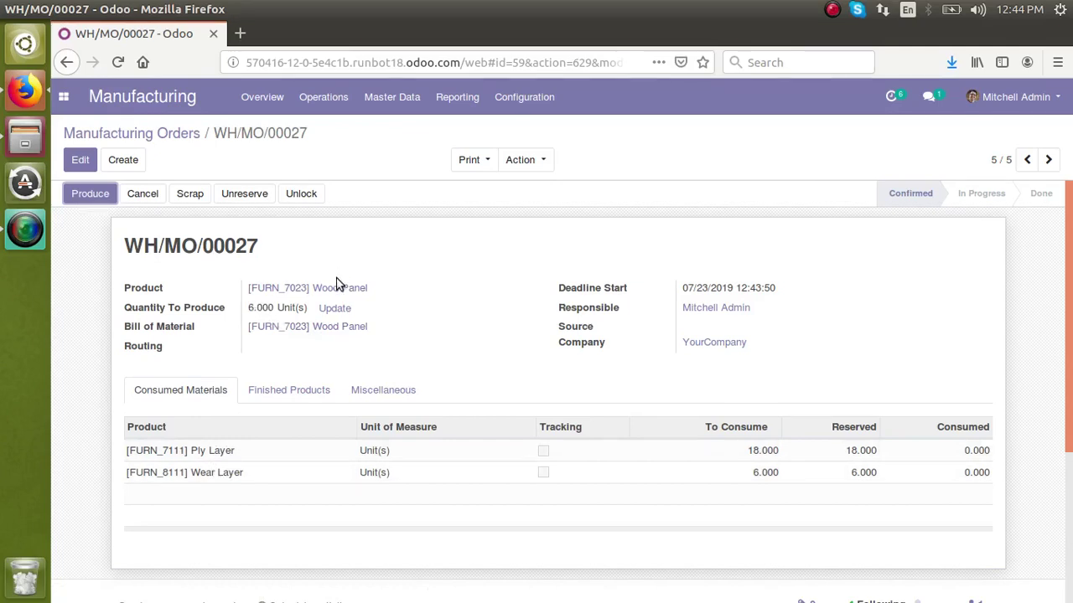
pyautogui.click(86, 197)
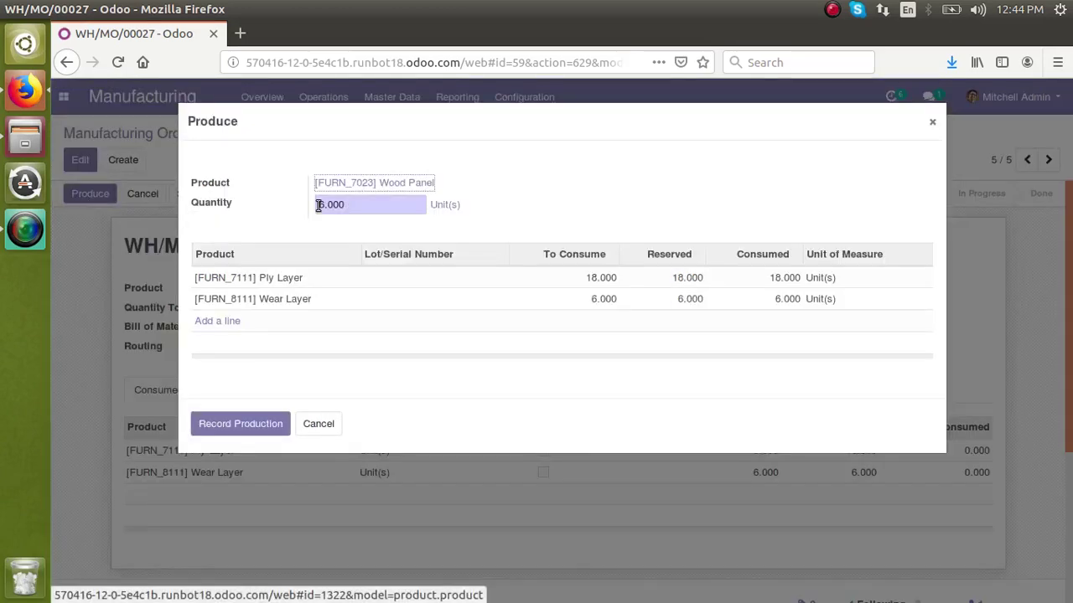
pyautogui.click(318, 205)
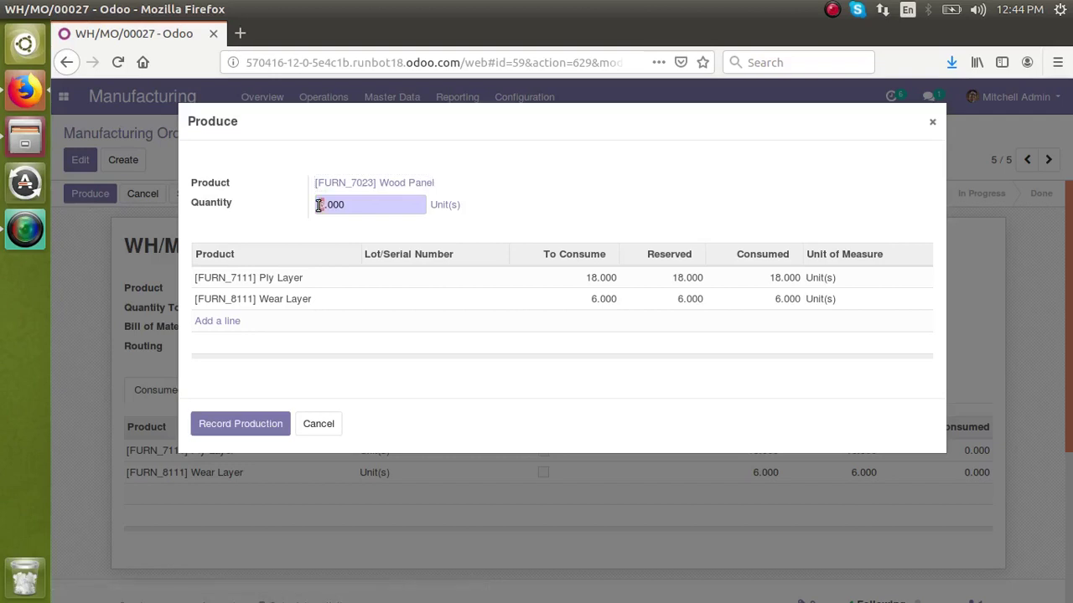
pyautogui.write('3')
pyautogui.click(242, 424)
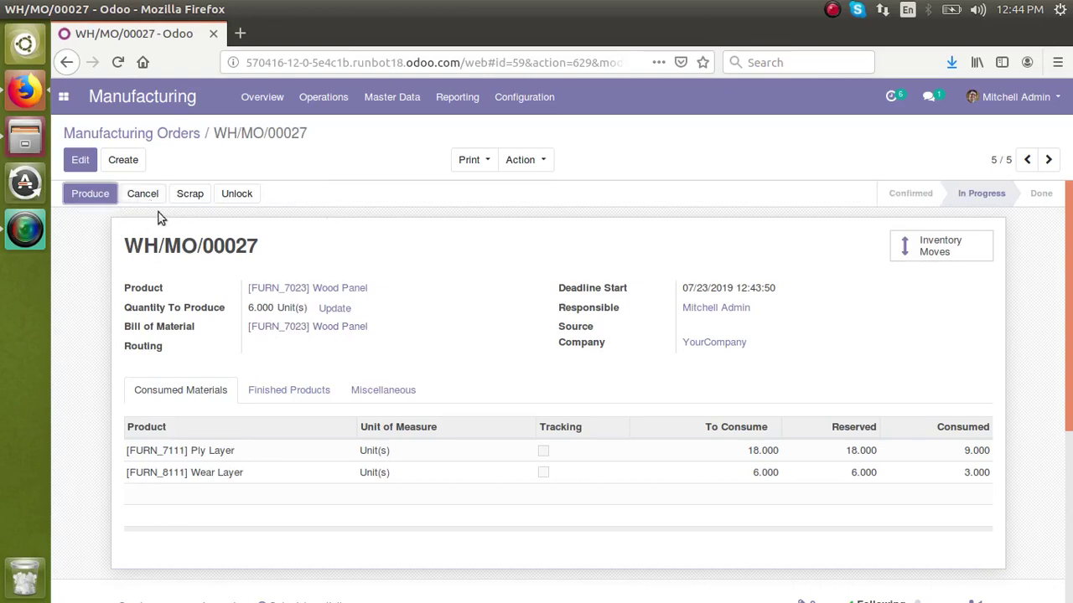
# Activate developer mode in Settings, then return to the Manufacturing app
pyautogui.click(67, 102)
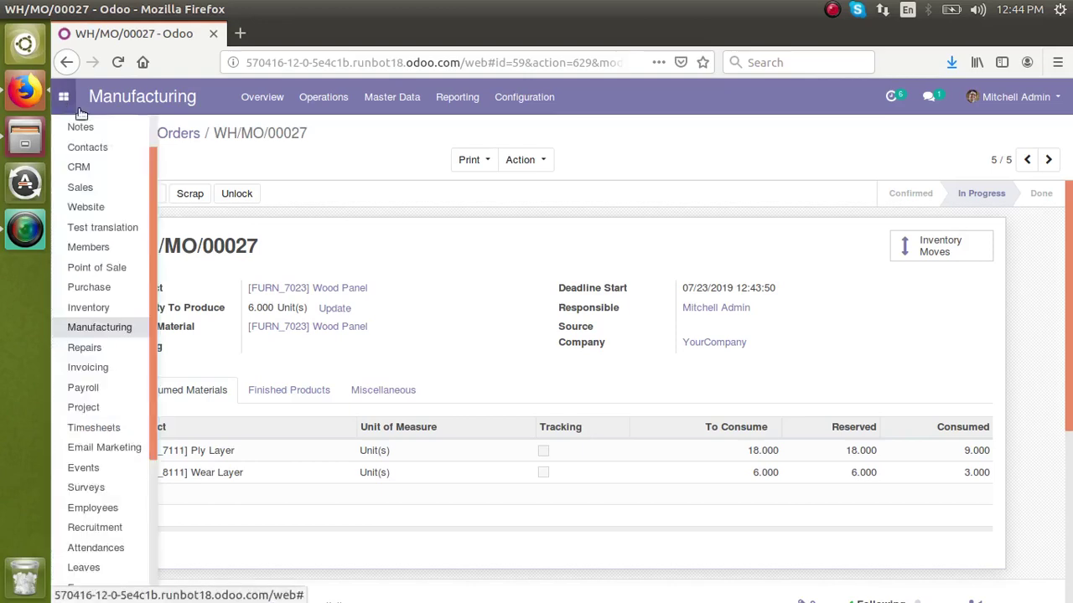
pyautogui.moveTo(152, 179); pyautogui.dragTo(150, 327)
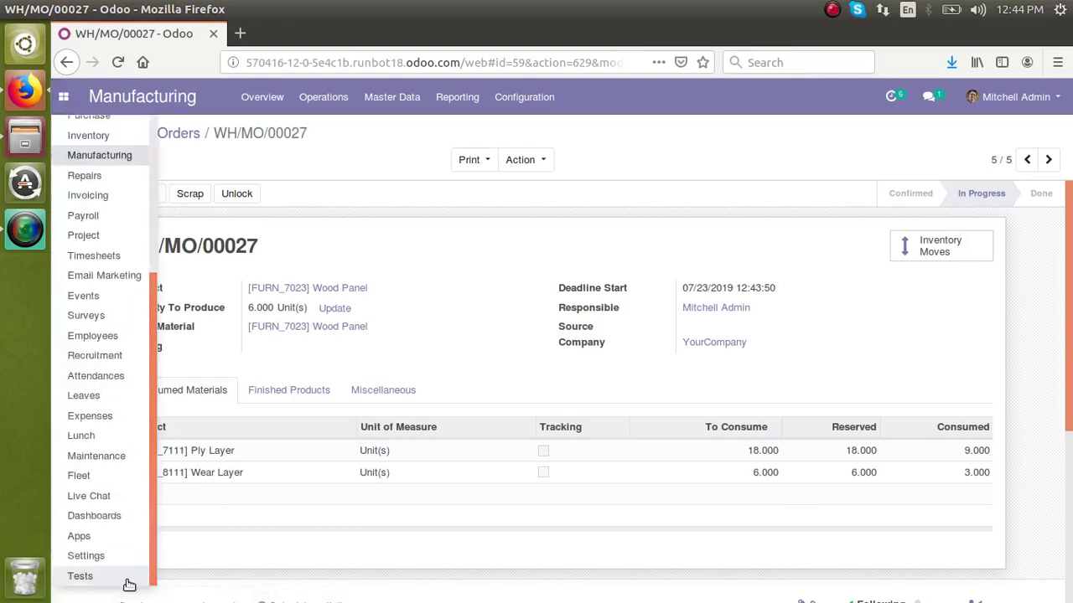
pyautogui.click(114, 555)
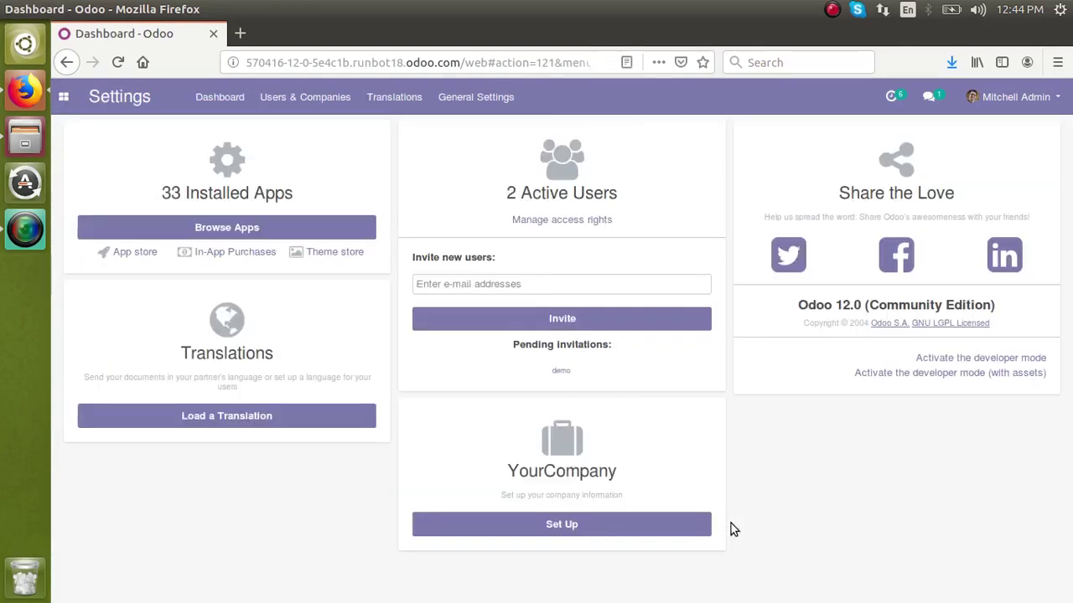
pyautogui.click(987, 357)
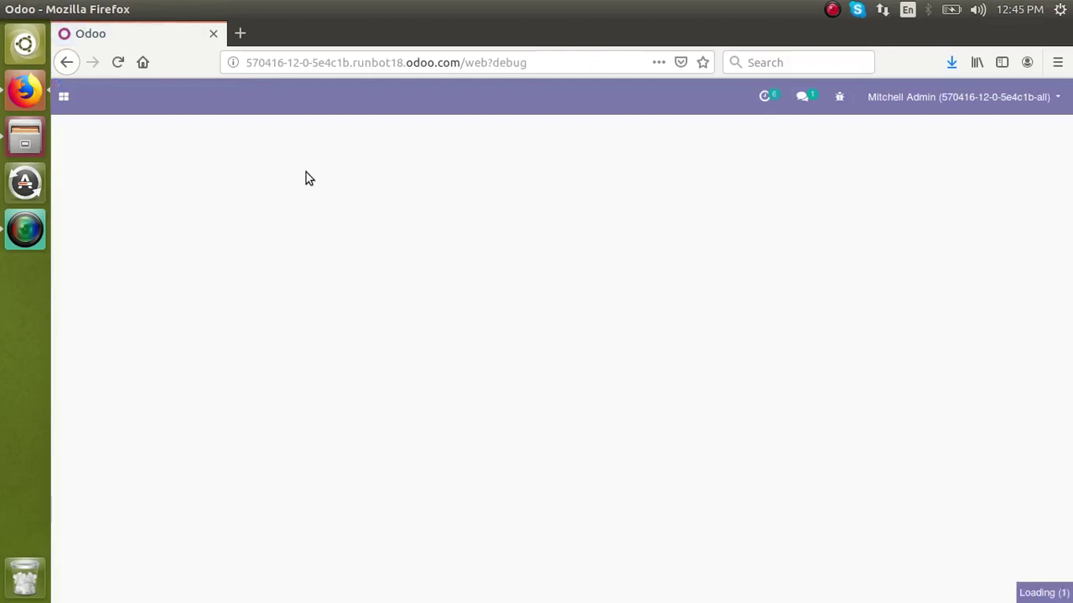
pyautogui.click(66, 98)
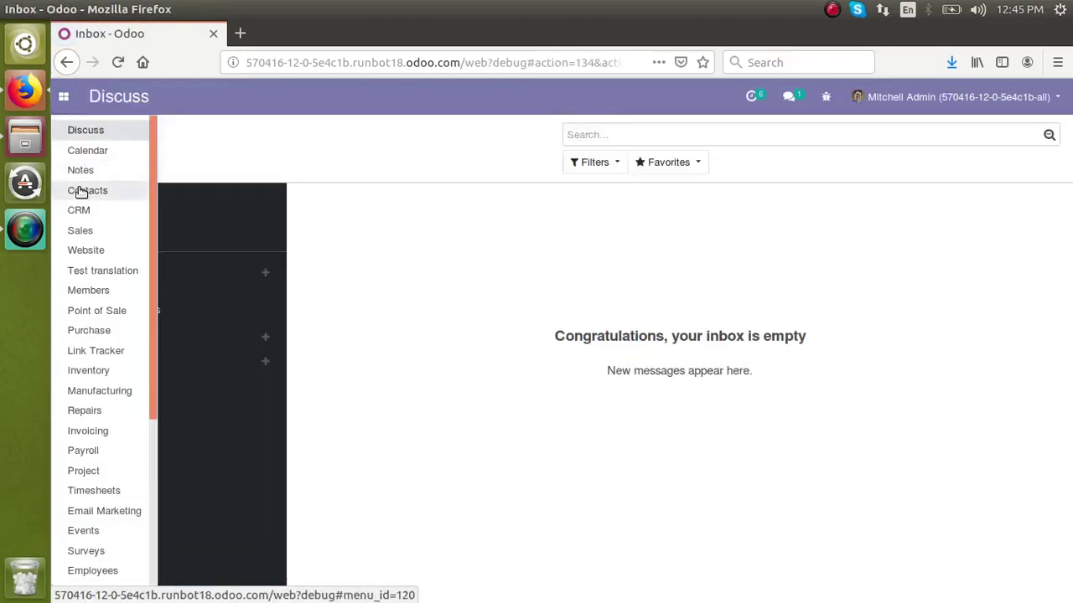
pyautogui.click(109, 398)
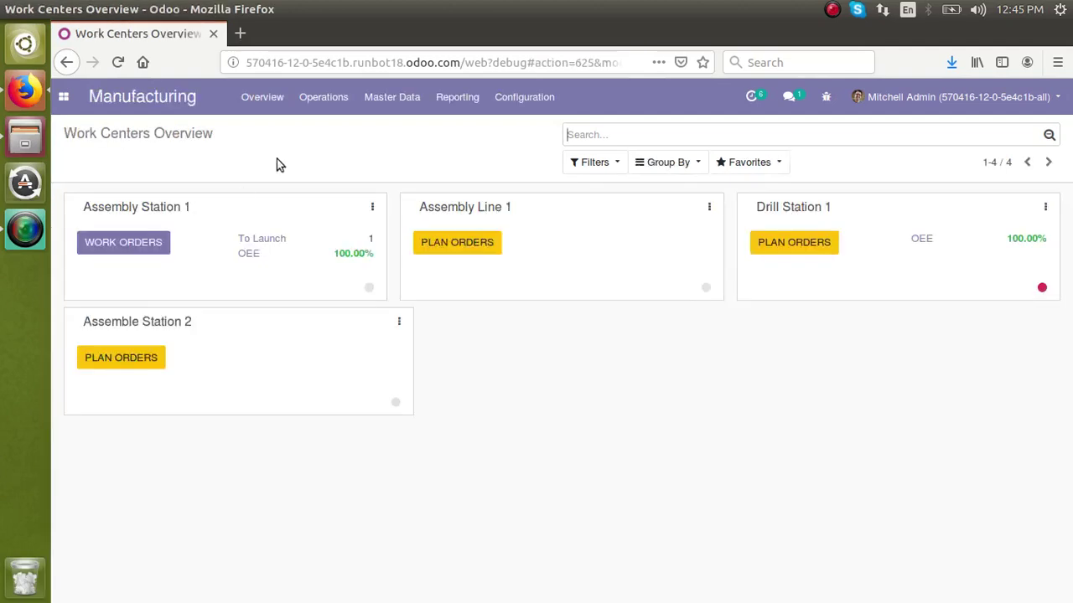
# Open order WH/MO/00027 from the Manufacturing Orders list
pyautogui.click(318, 101)
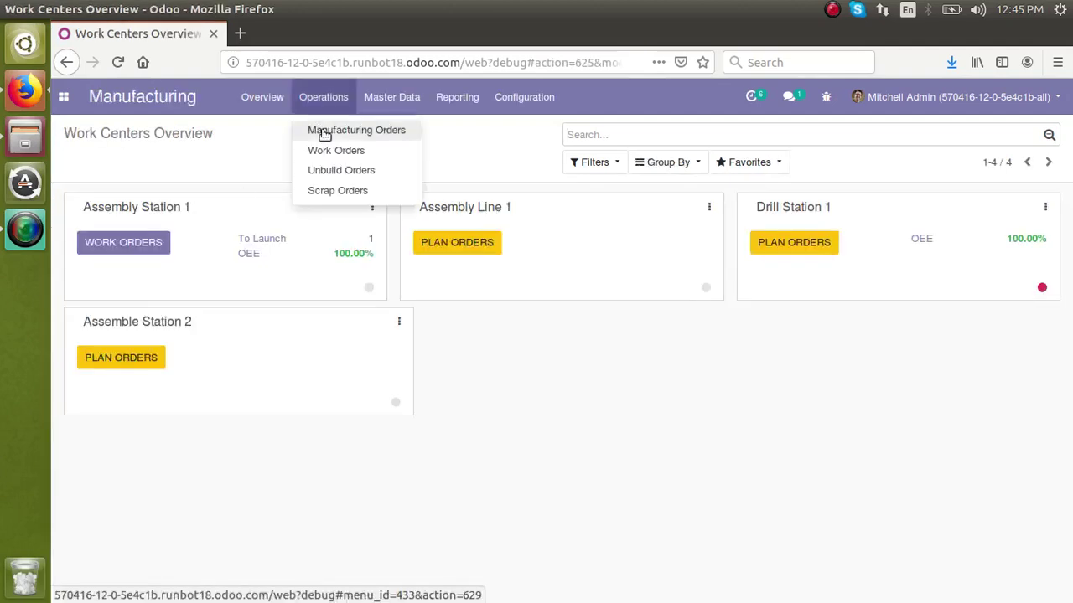
pyautogui.click(324, 135)
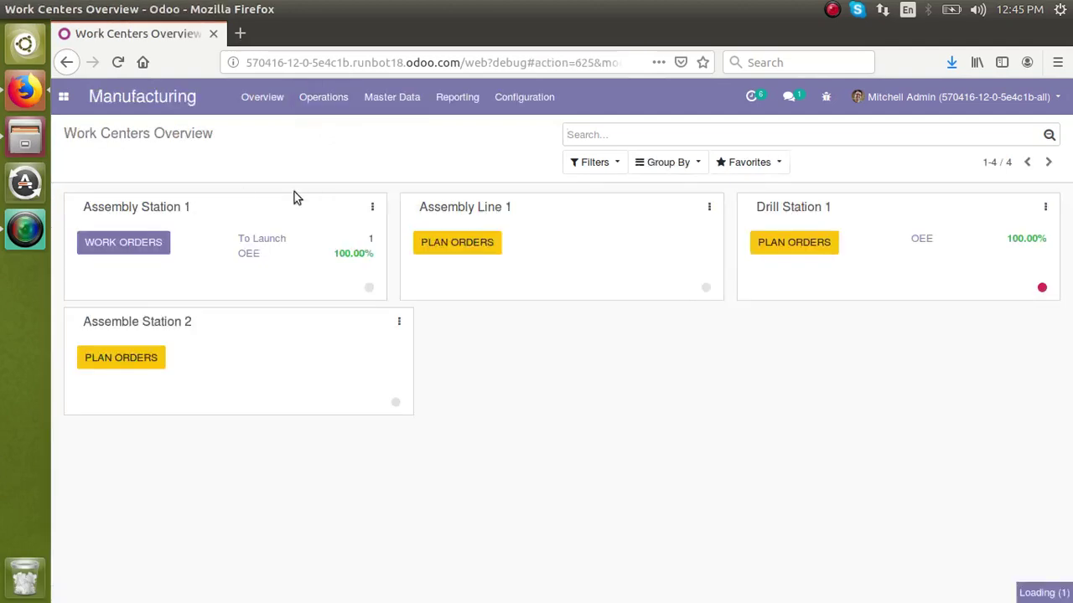
pyautogui.click(279, 218)
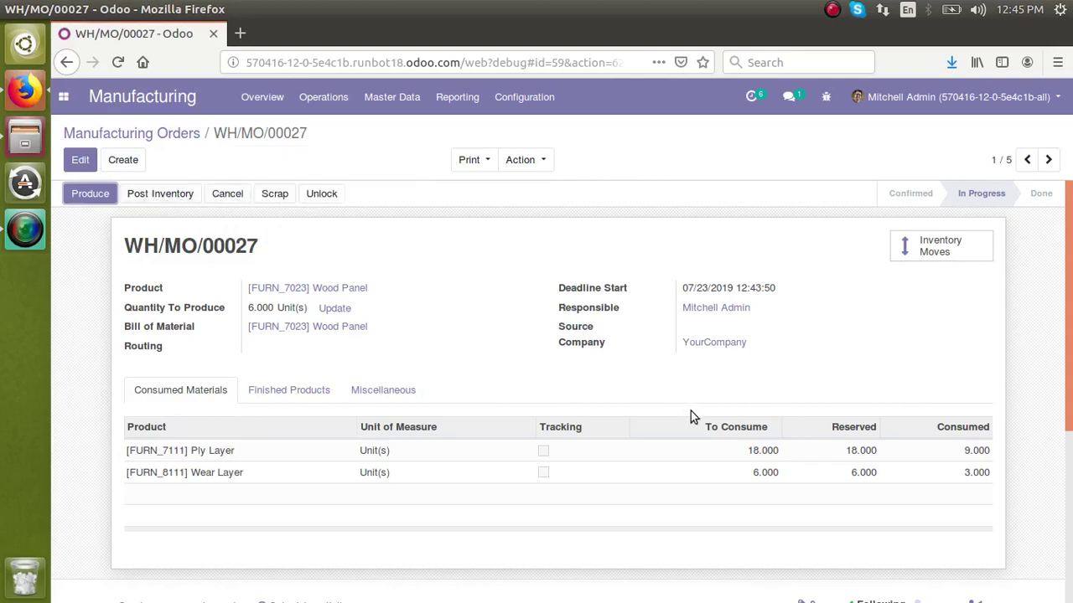
# Post the 3 produced Wood Panels to inventory, confirming on-hand stock rises from 62 to 65
pyautogui.click(336, 294)
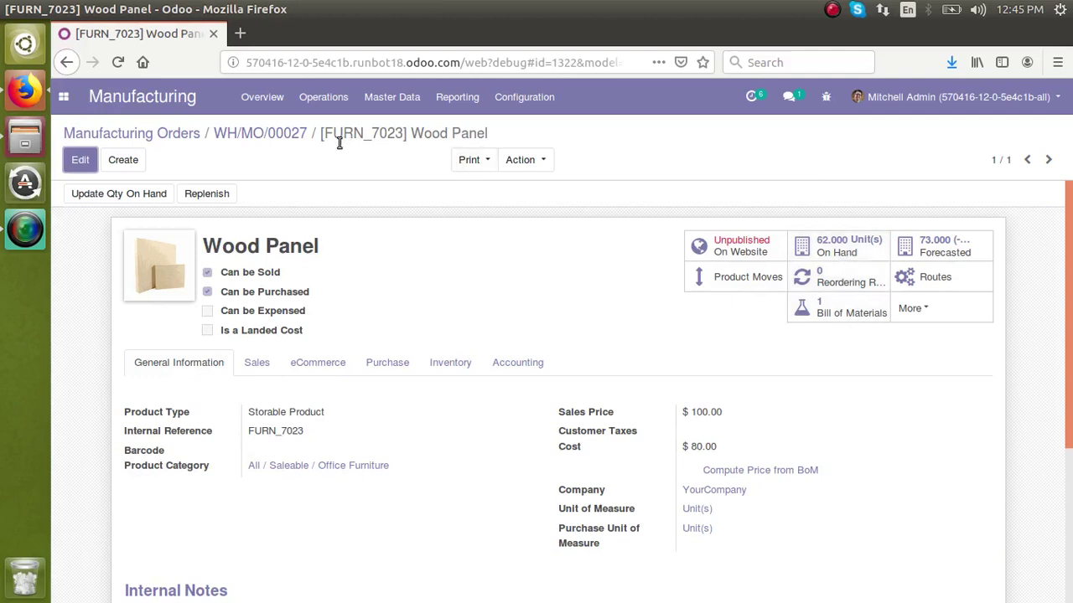
pyautogui.click(273, 142)
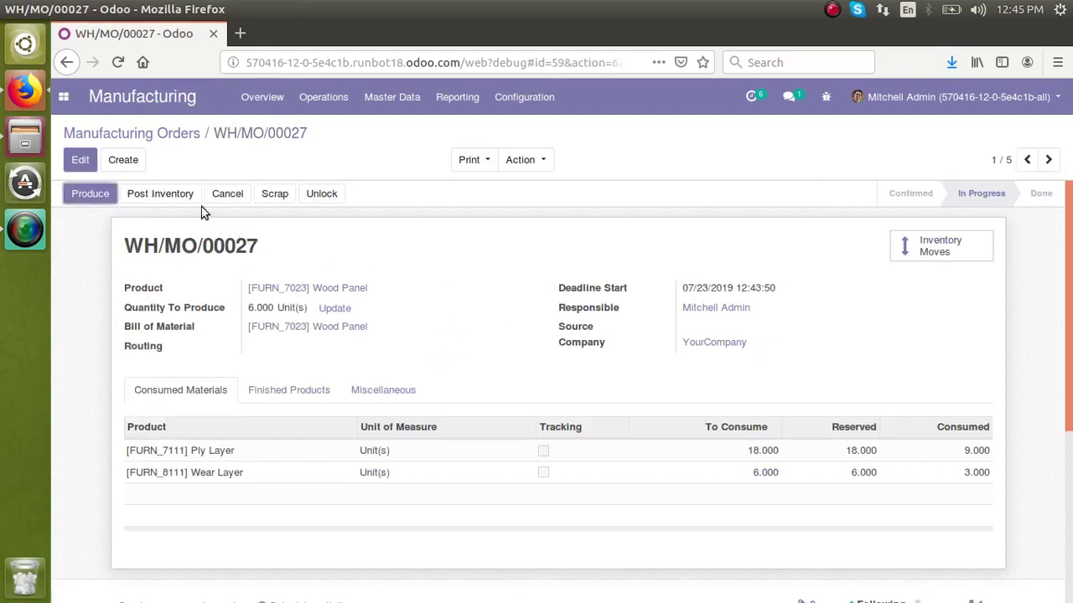
pyautogui.click(188, 199)
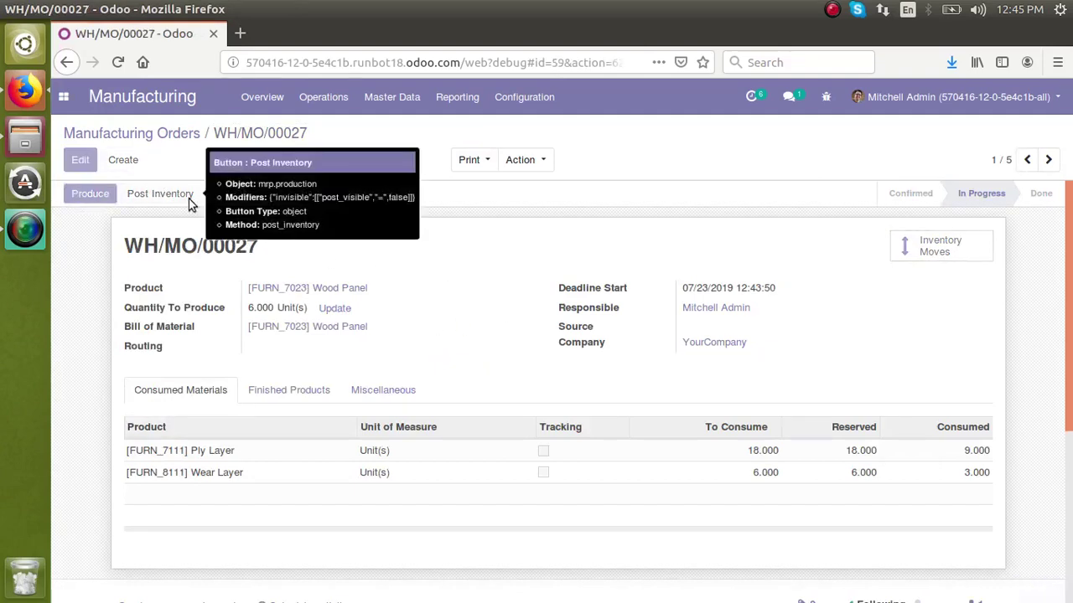
pyautogui.click(327, 289)
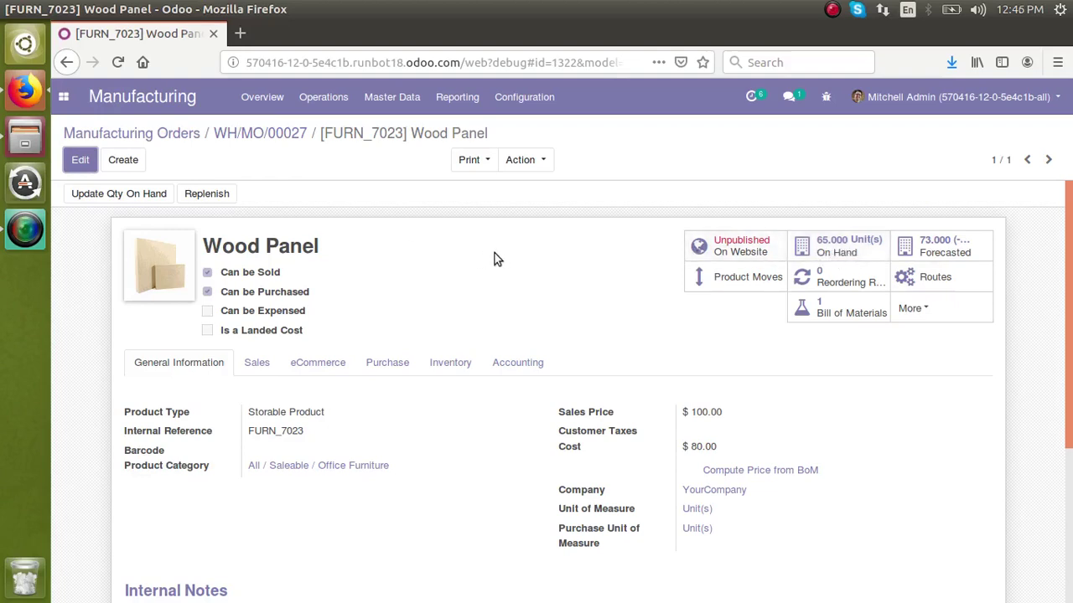
pyautogui.click(269, 141)
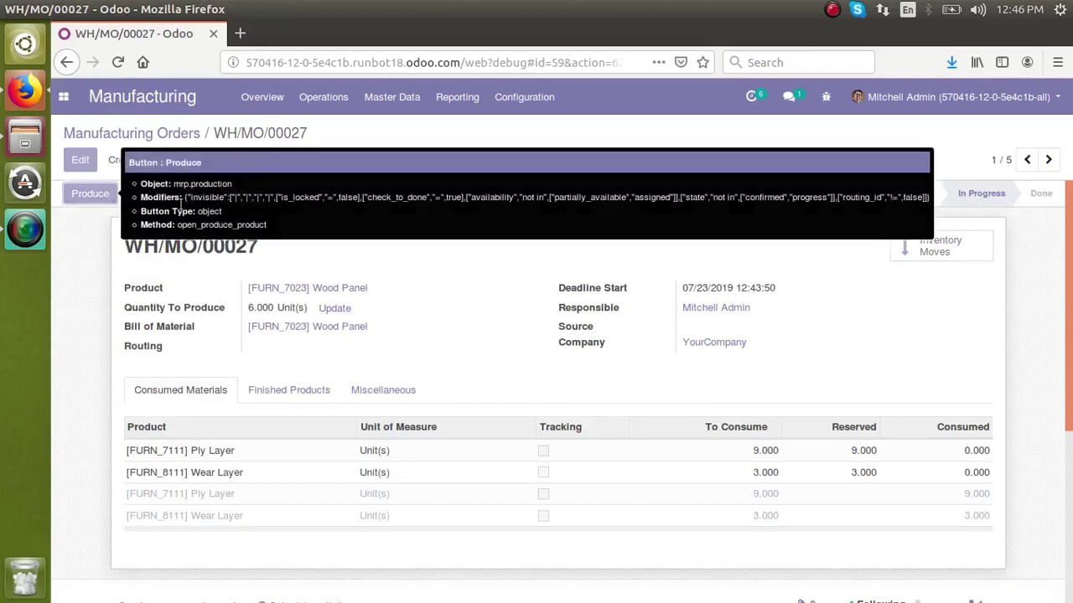
# Record and post a batch of 1 Wood Panel, confirming 66 units on hand
pyautogui.click(105, 195)
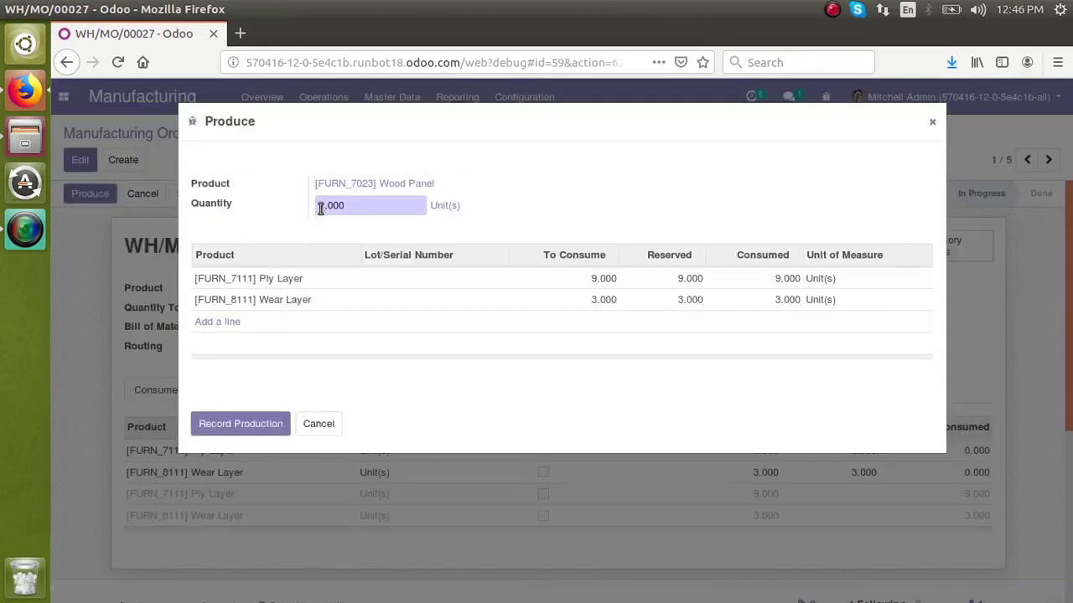
pyautogui.click(226, 435)
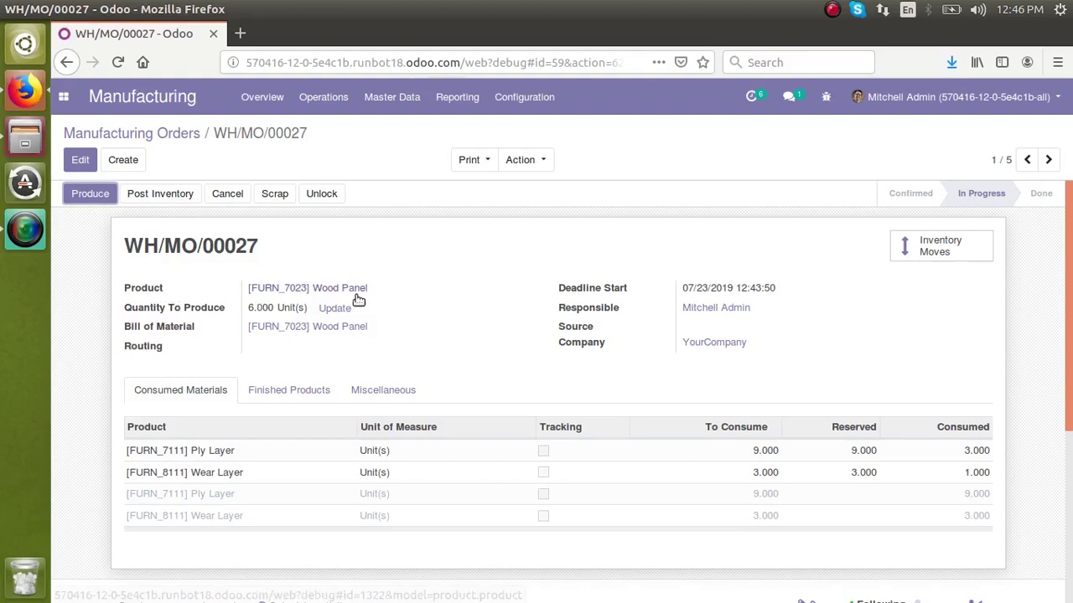
pyautogui.click(152, 194)
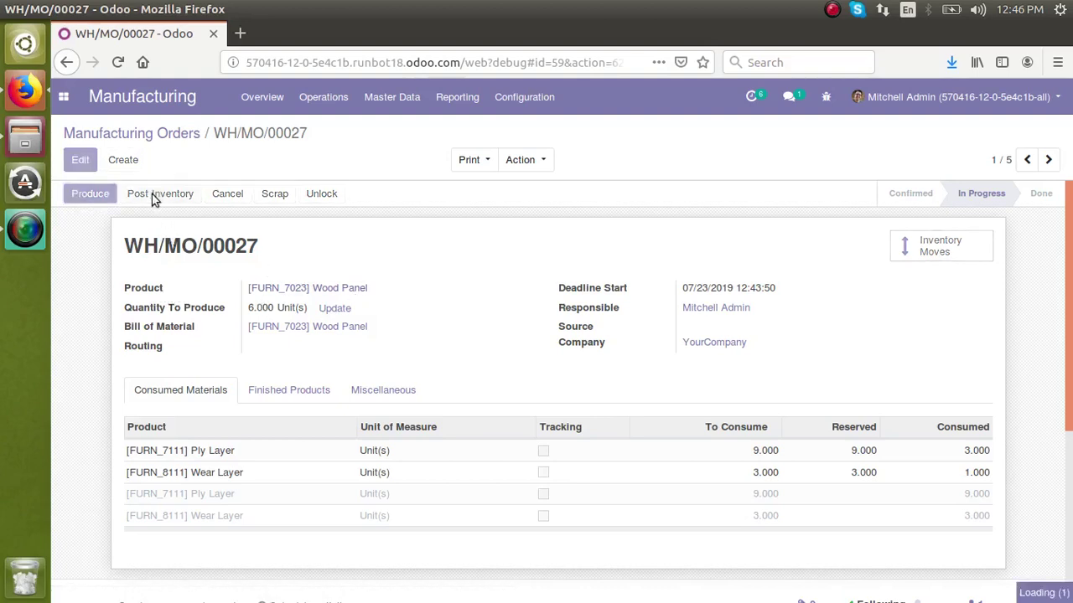
pyautogui.click(273, 287)
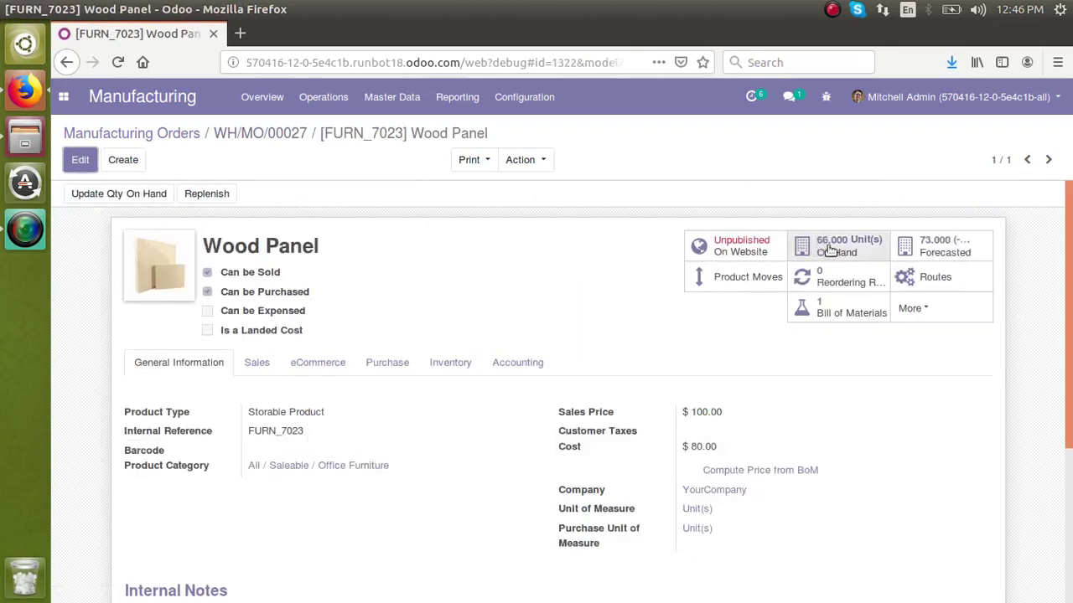
# Back on WH/MO/00027, record production of the remaining 2 Wood Panels
pyautogui.click(303, 134)
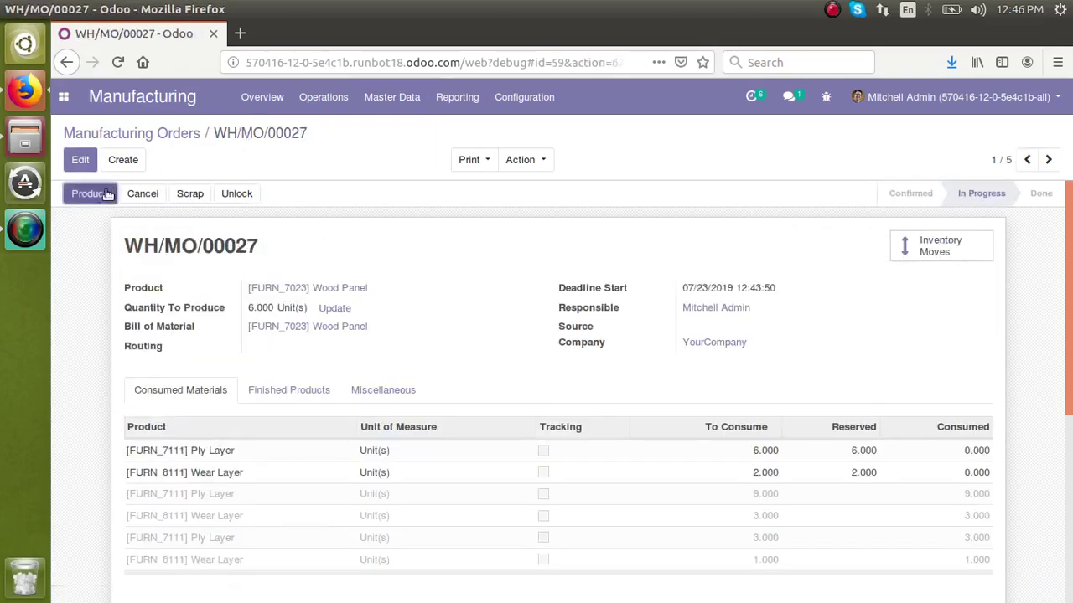
pyautogui.click(99, 194)
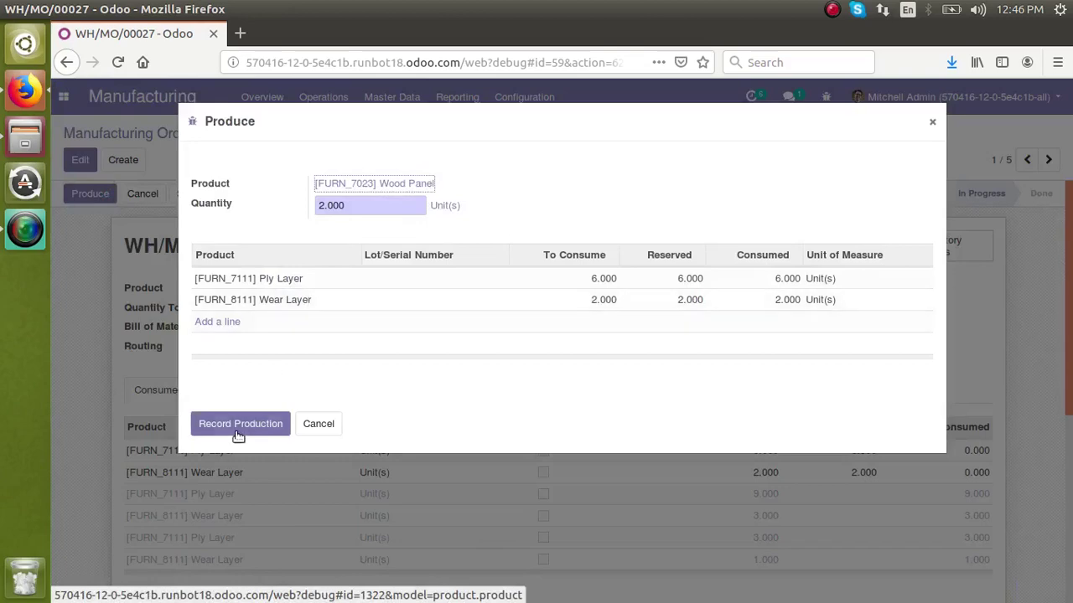
pyautogui.click(238, 424)
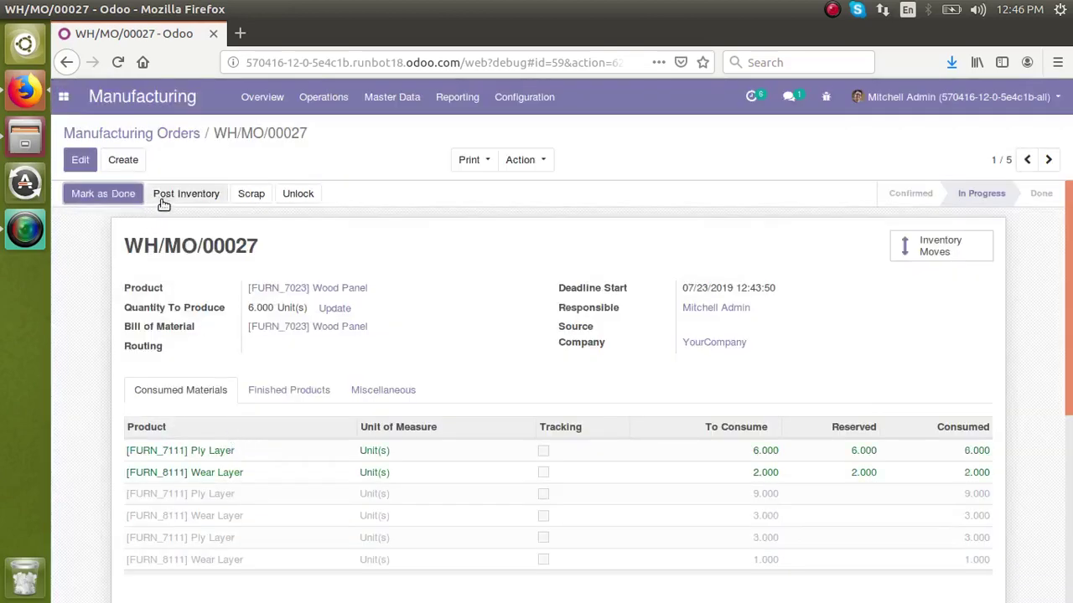
pyautogui.click(182, 198)
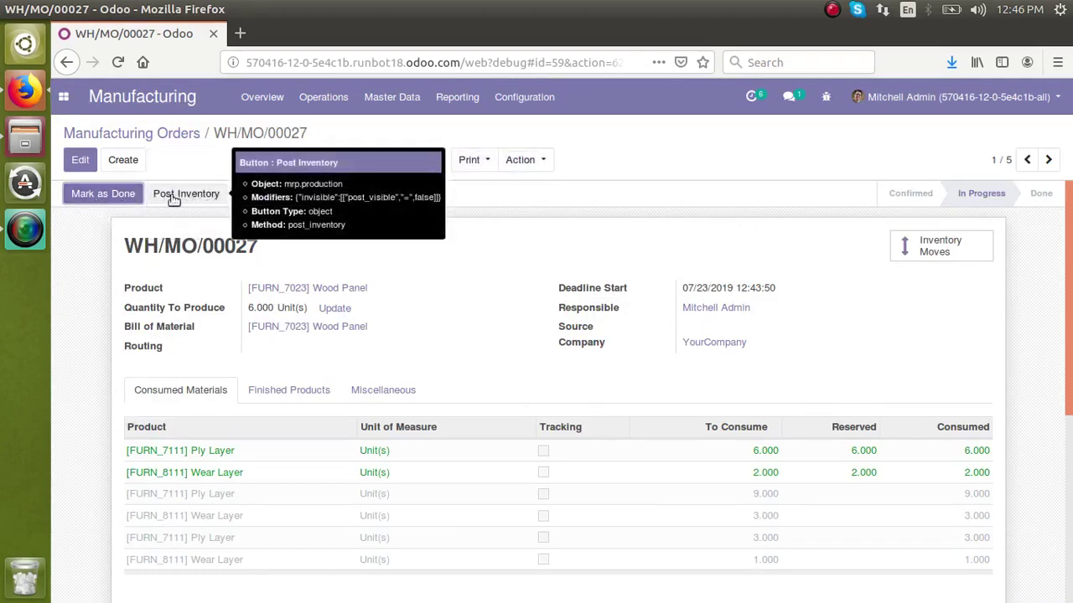
# Mark WH/MO/00027 as Done, confirm 68 Wood Panels on hand, and return to the orders list
pyautogui.click(106, 199)
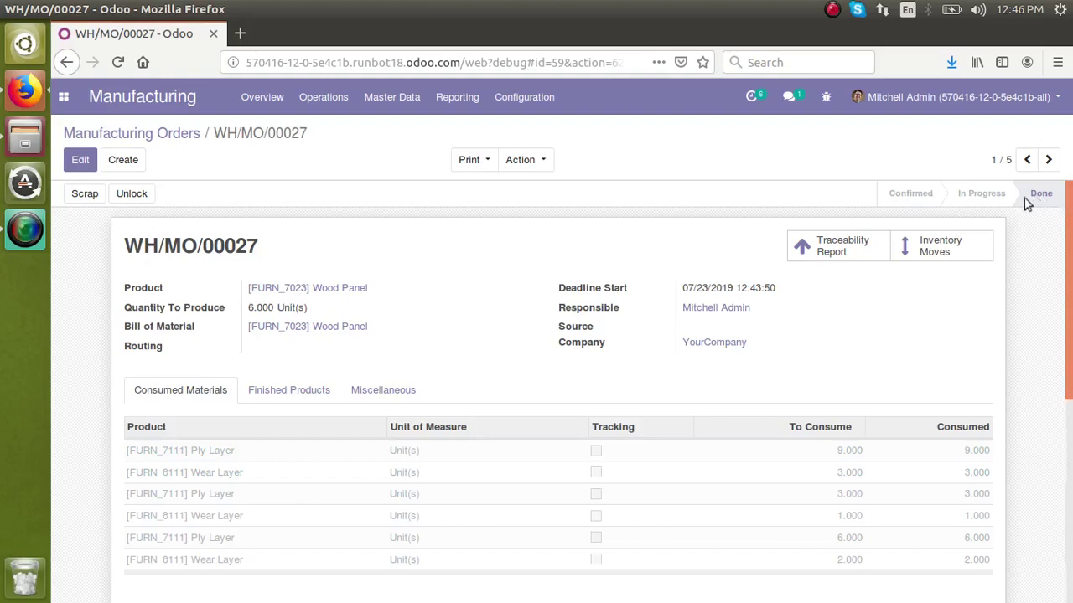
pyautogui.click(293, 289)
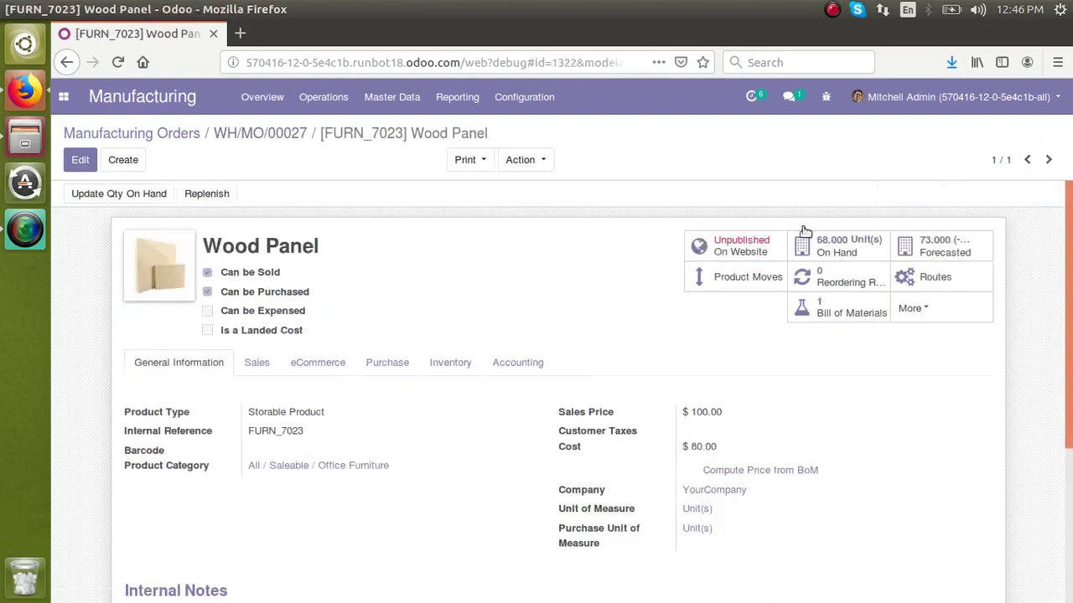
pyautogui.click(262, 137)
pyautogui.click(75, 137)
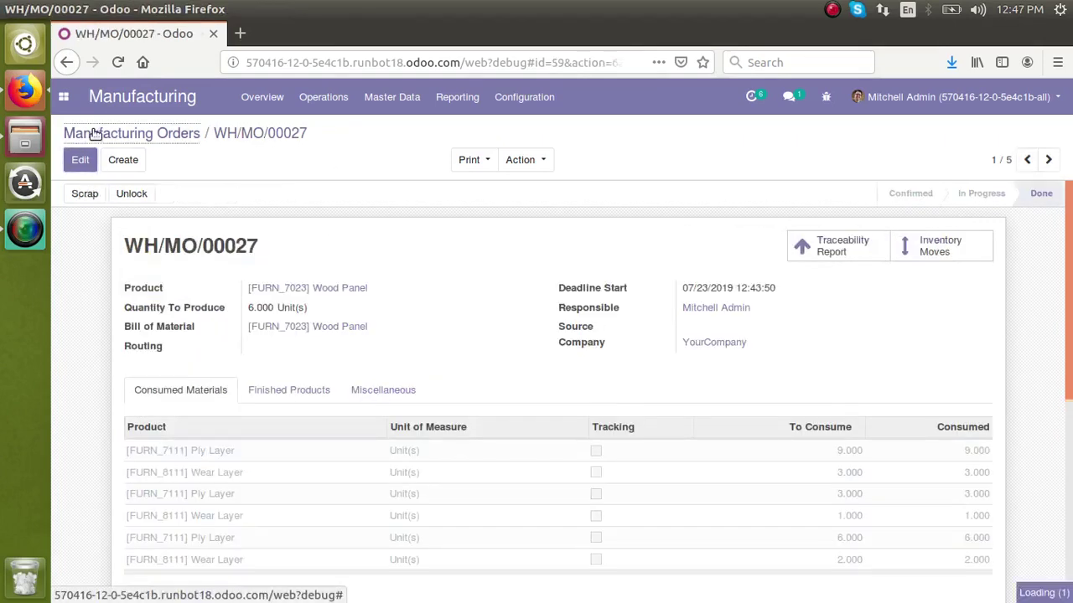